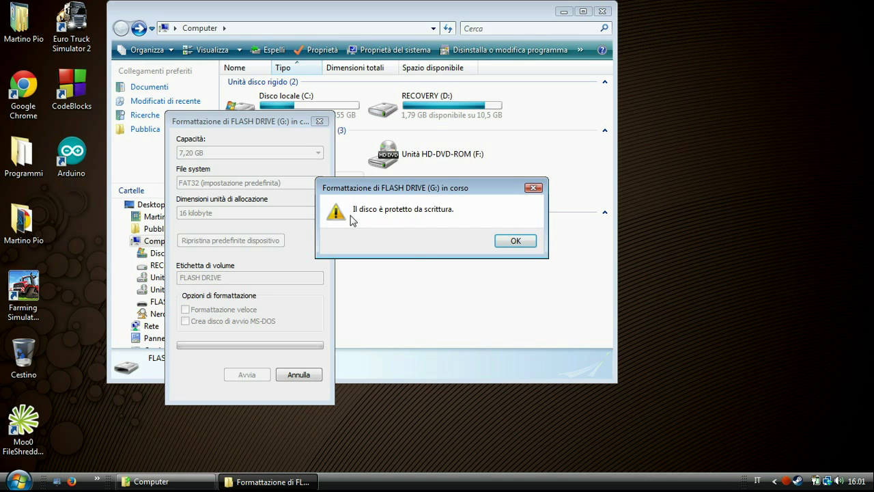
Dismiss the write-protection warning, cancel formatting of FLASH DRIVE (G:), and close the Computer window.
left_click(527, 243)
key("Escape")
left_click(602, 11)
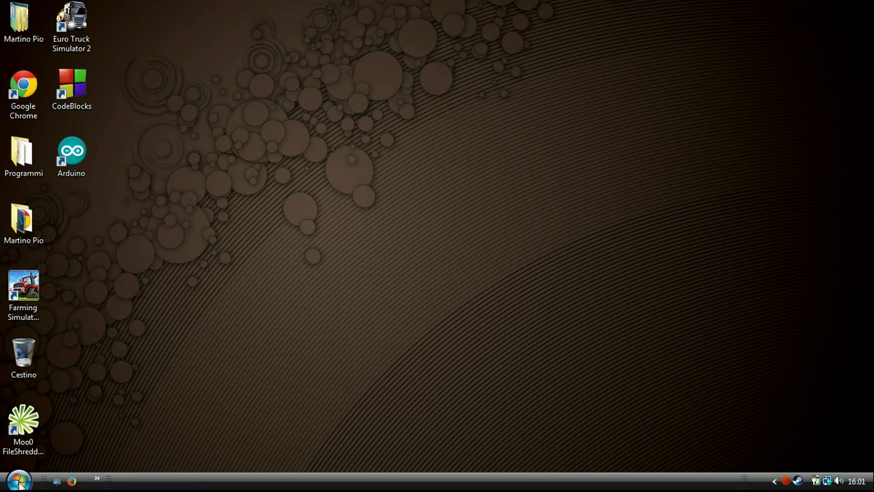
Search for regedit and launch the Registry Editor.
left_click(18, 481)
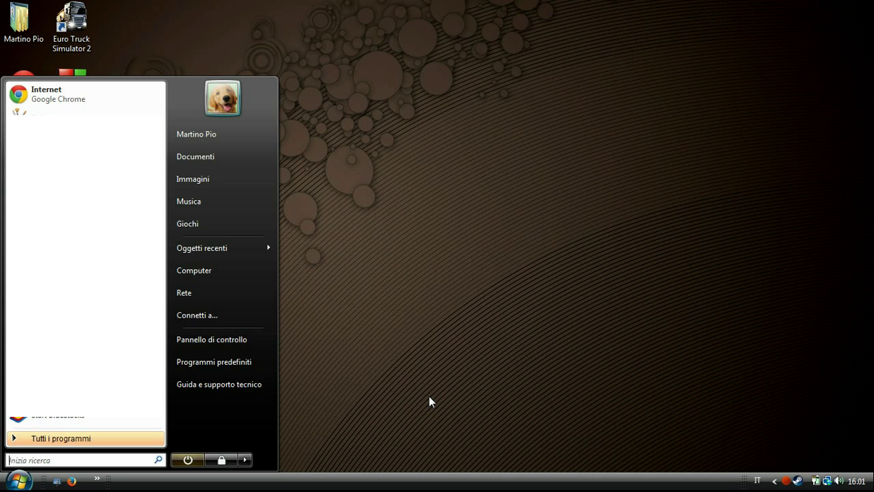
type("regedit")
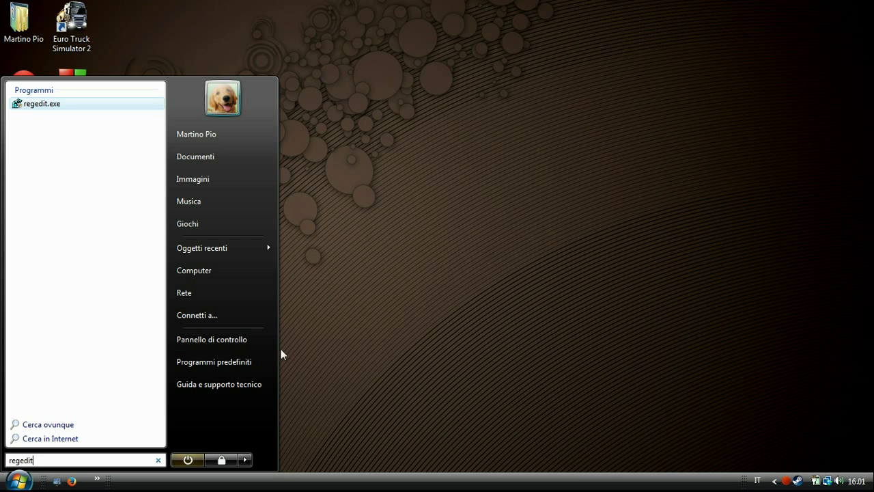
left_click(55, 107)
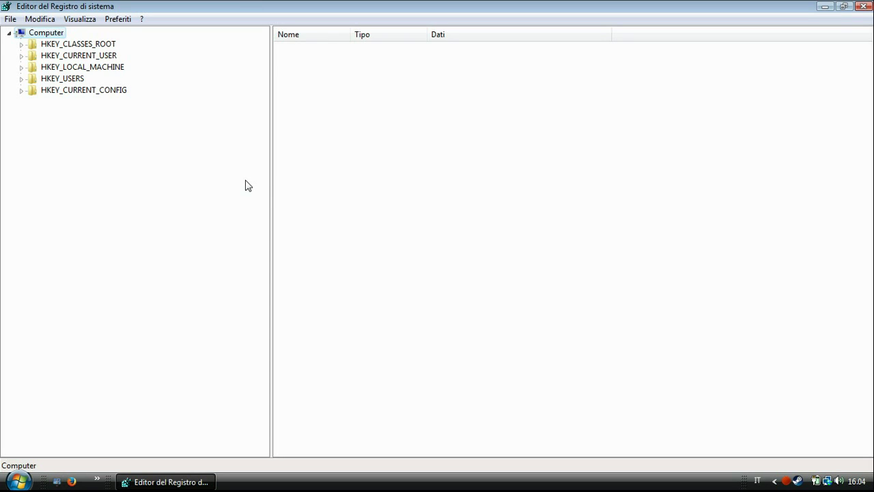
Open the registry key HKEY_LOCAL_MACHINE\SYSTEM\CurrentControlSet\Control\StorageDevicePolicies.
left_click(20, 67)
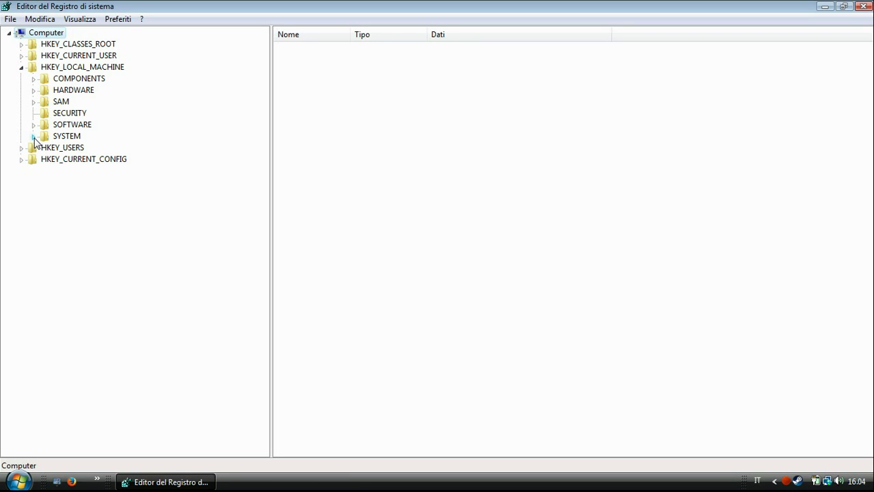
left_click(33, 136)
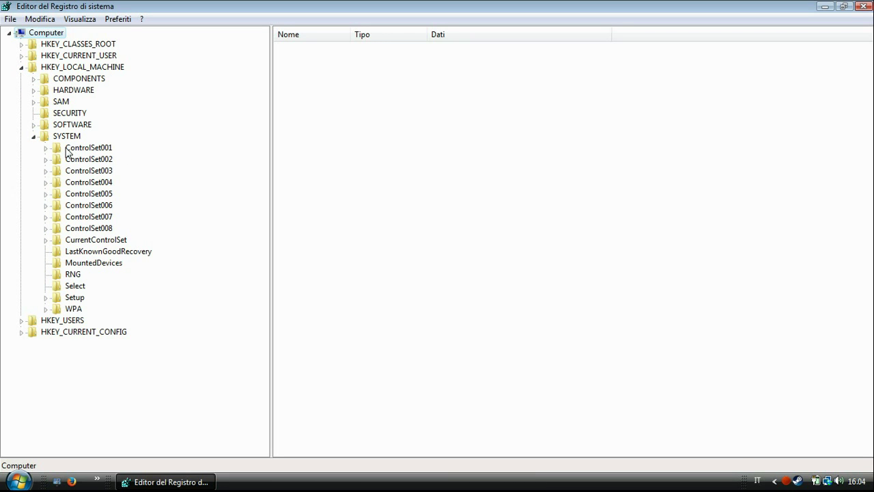
left_click(45, 240)
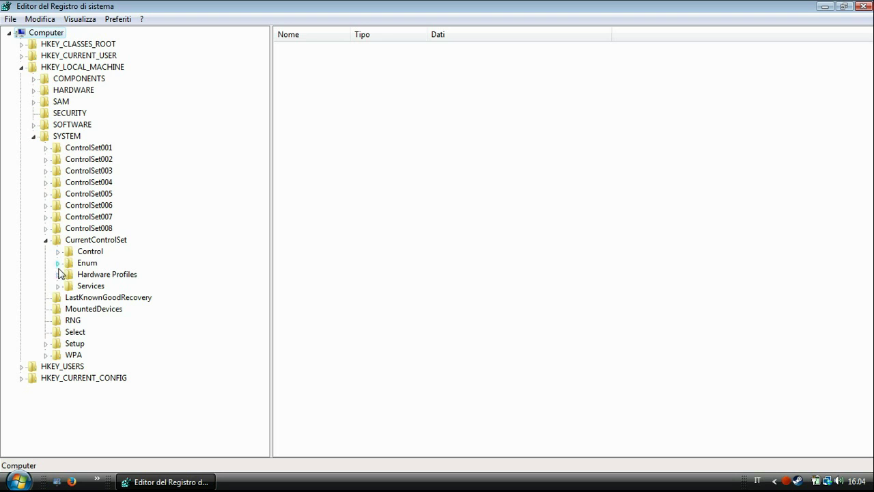
left_click(58, 251)
left_click_drag(261, 184, 260, 221)
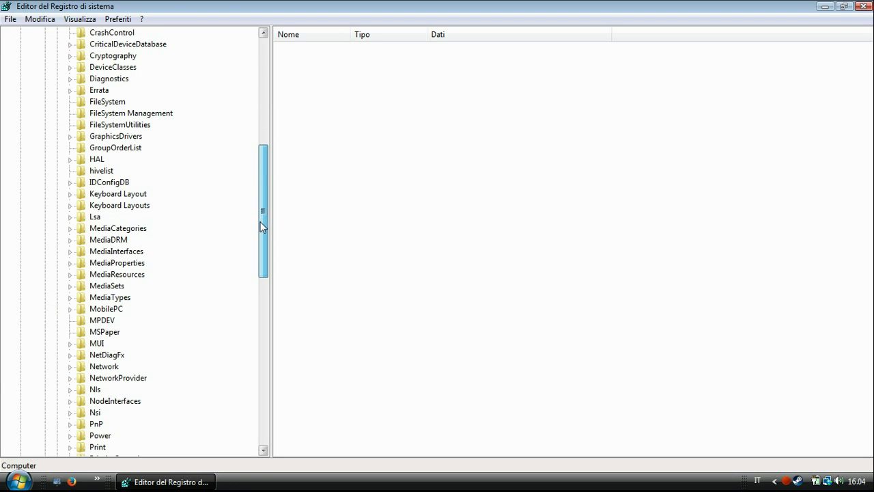
left_click_drag(260, 221, 267, 324)
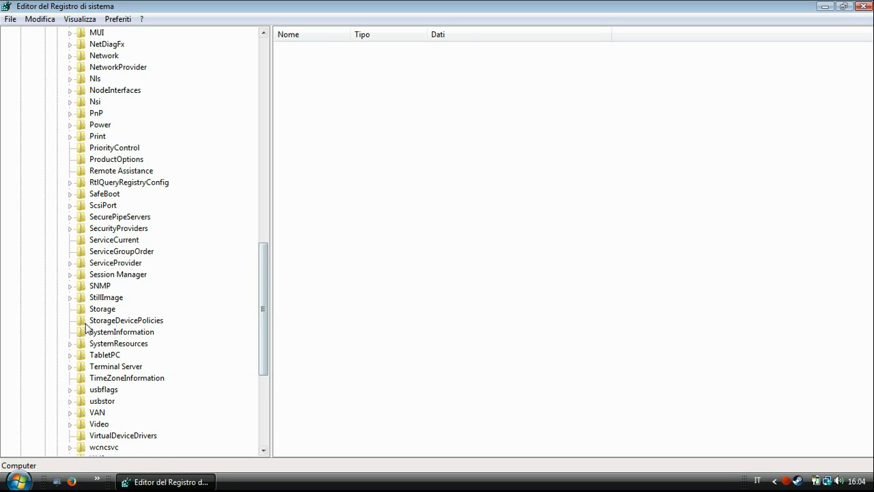
left_click(86, 322)
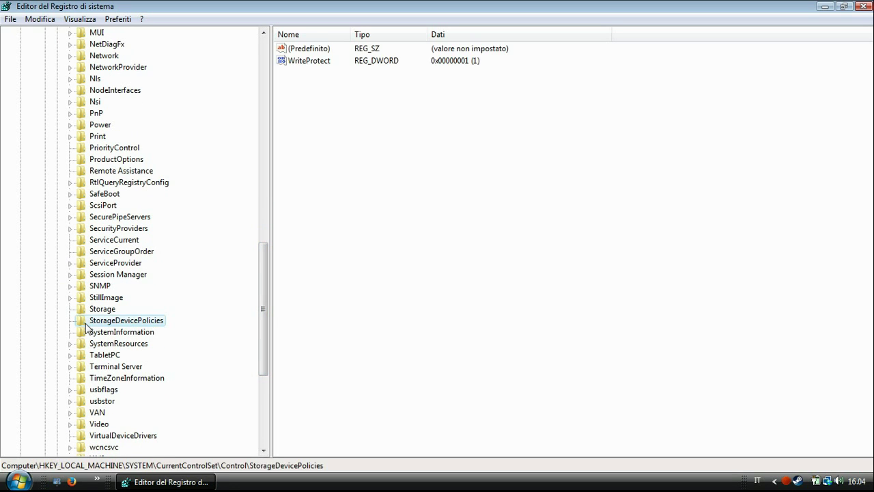
Set the value data of the WriteProtect DWORD in StorageDevicePolicies to 0.
left_click(311, 61)
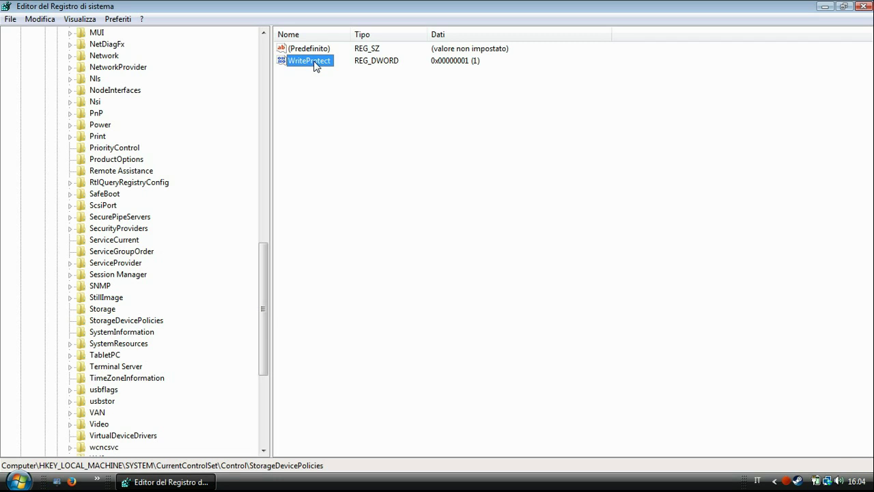
right_click(315, 66)
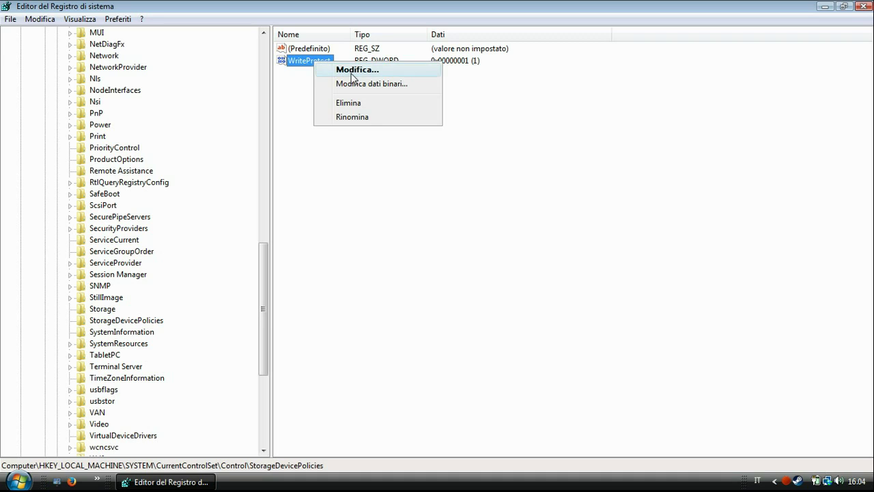
left_click(346, 73)
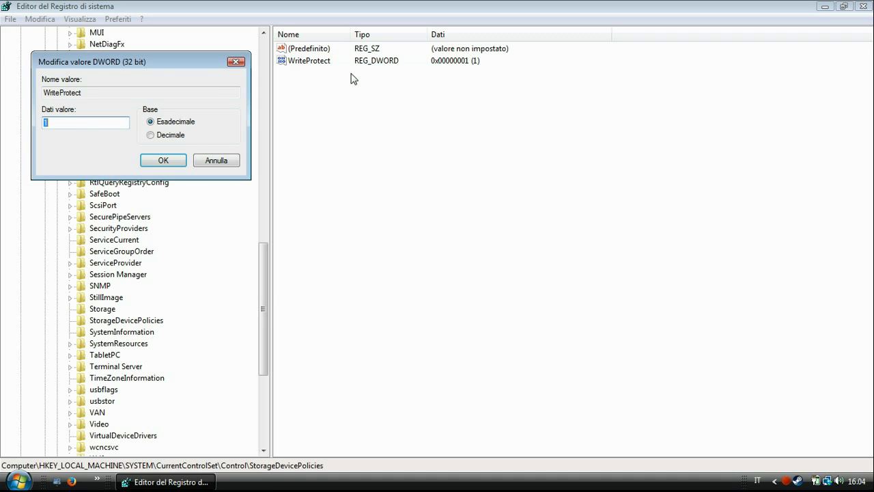
left_click(53, 123)
key("BackSpace")
type("0")
left_click(168, 162)
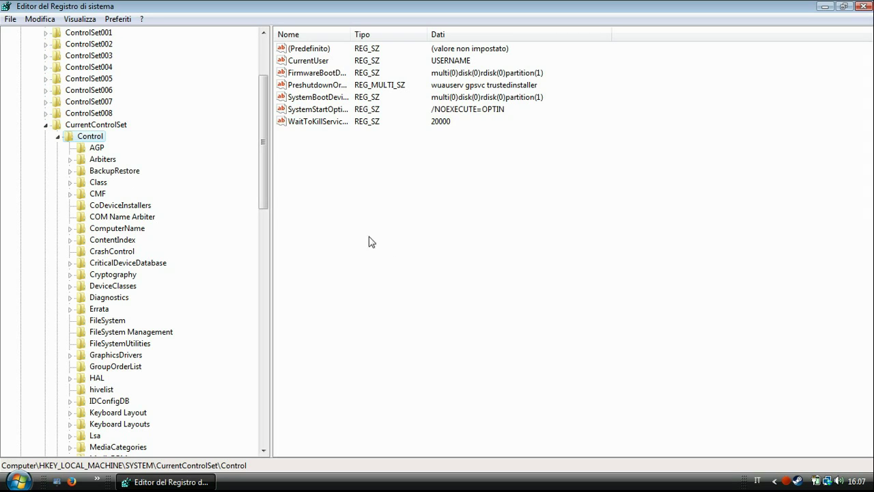
Create a new key named StorageDevicePolicies under CurrentControlSet\Control and refresh the registry tree.
right_click(92, 141)
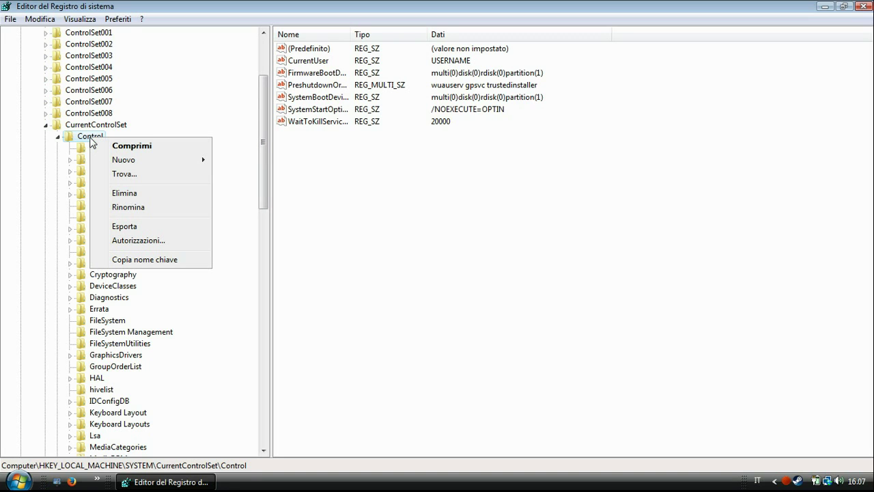
mouse_move(142, 162)
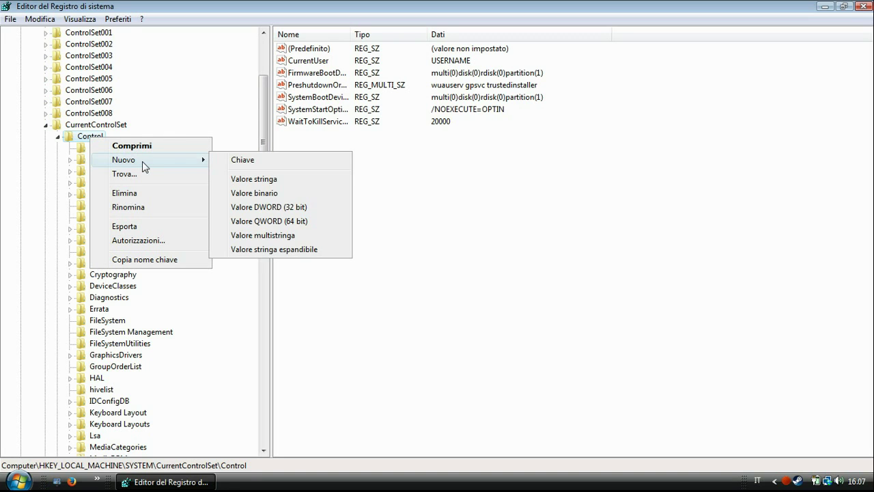
left_click(236, 159)
left_click_drag(263, 341, 262, 353)
right_click(114, 413)
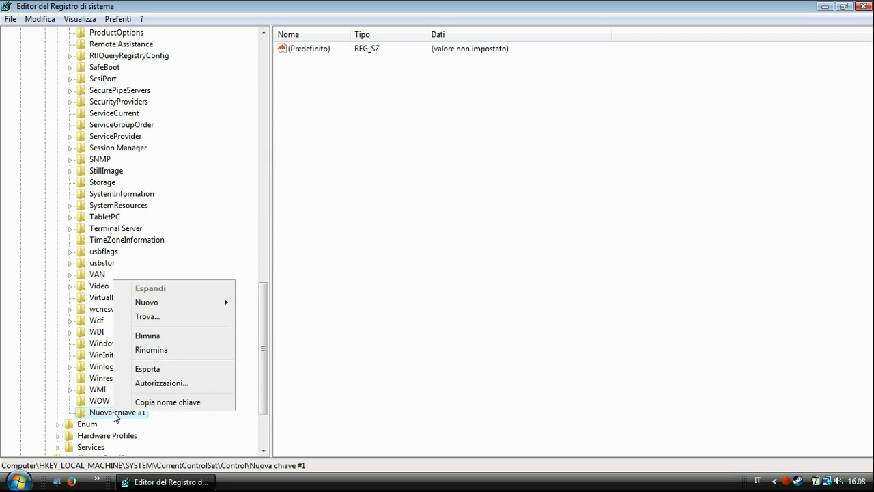
left_click(151, 350)
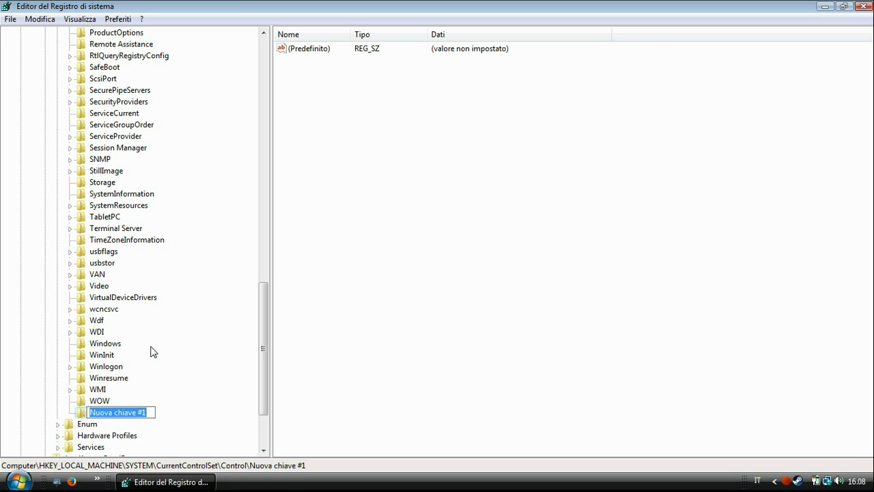
type("Sto")
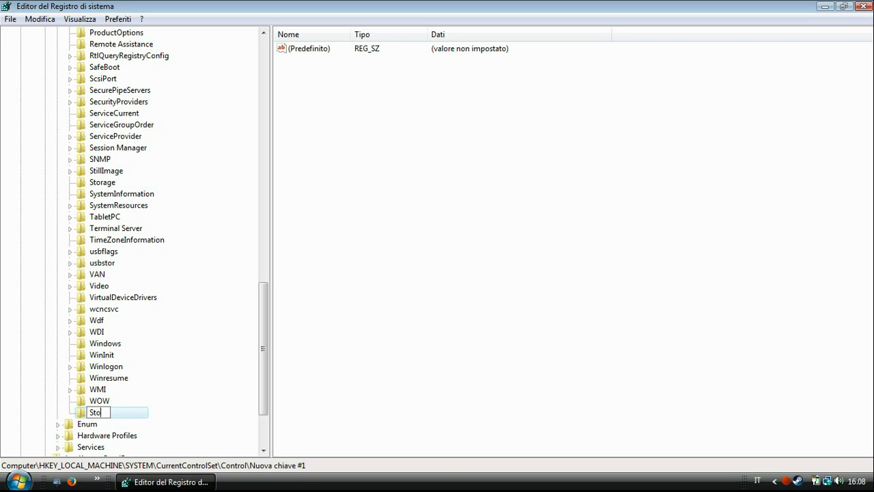
type("rageDevicePoli")
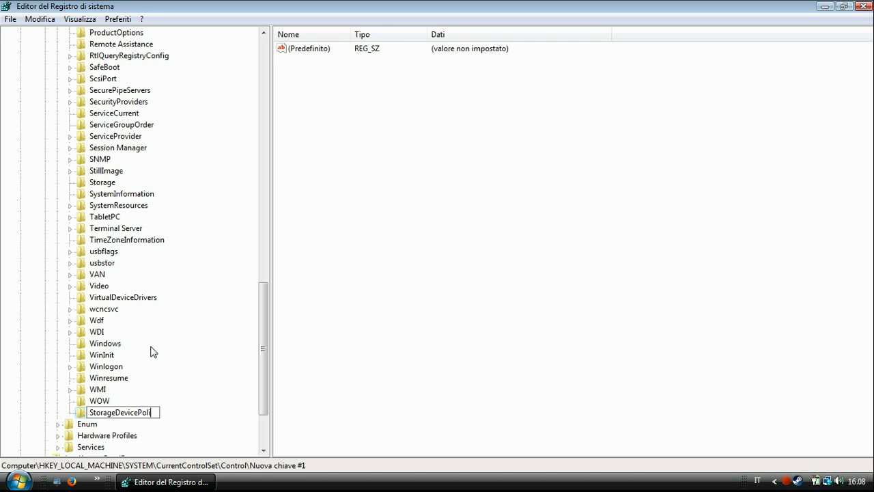
type("cies")
key("Return")
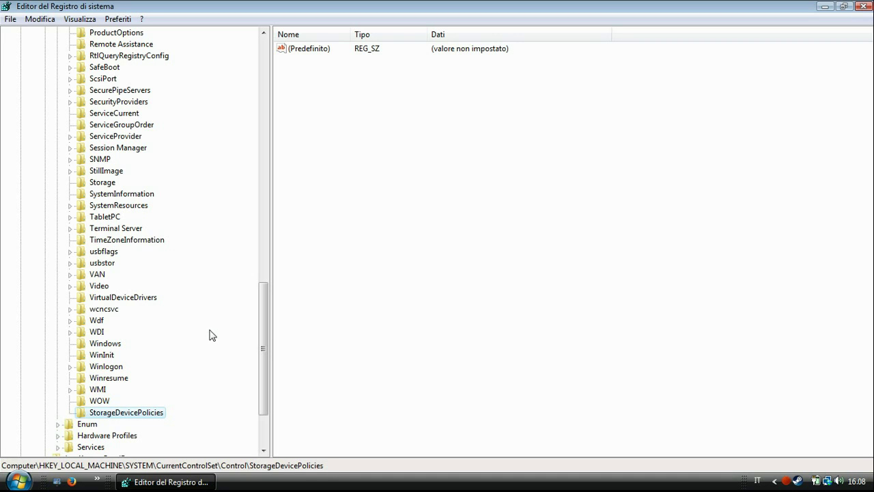
key("F5")
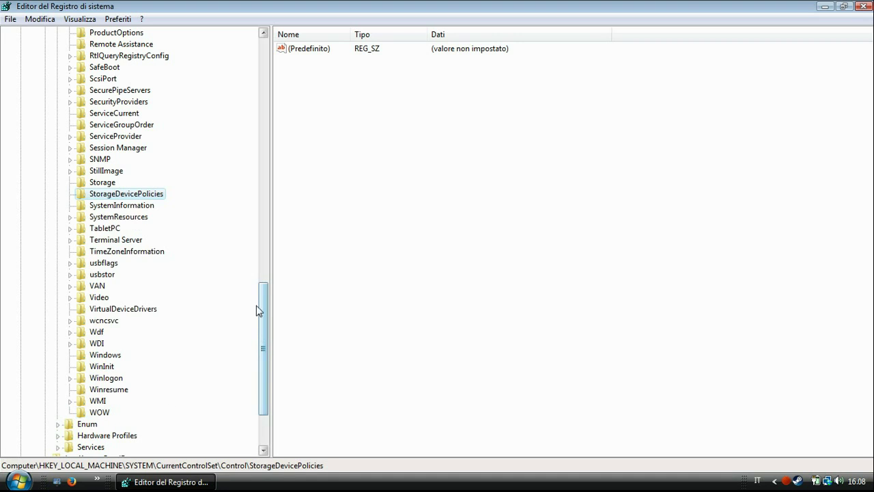
Create a 32-bit DWORD value named WriteProtect inside the StorageDevicePolicies key.
right_click(117, 197)
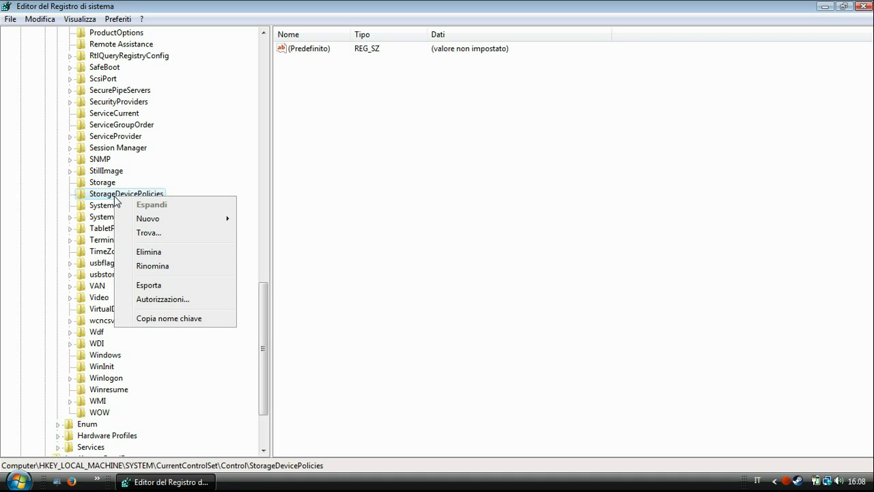
mouse_move(157, 222)
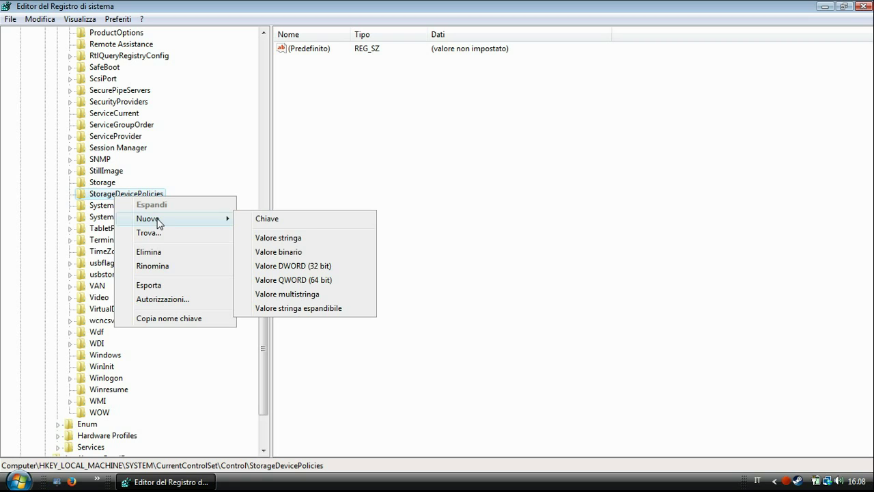
left_click(308, 268)
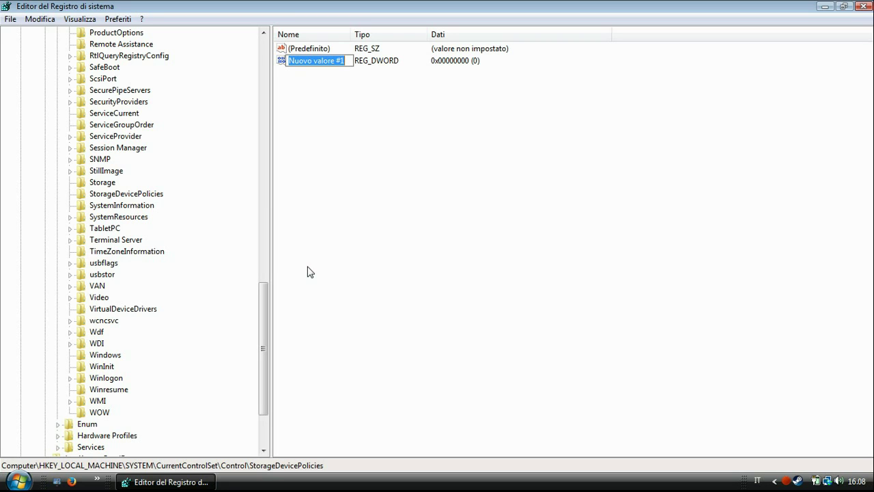
type("Wr")
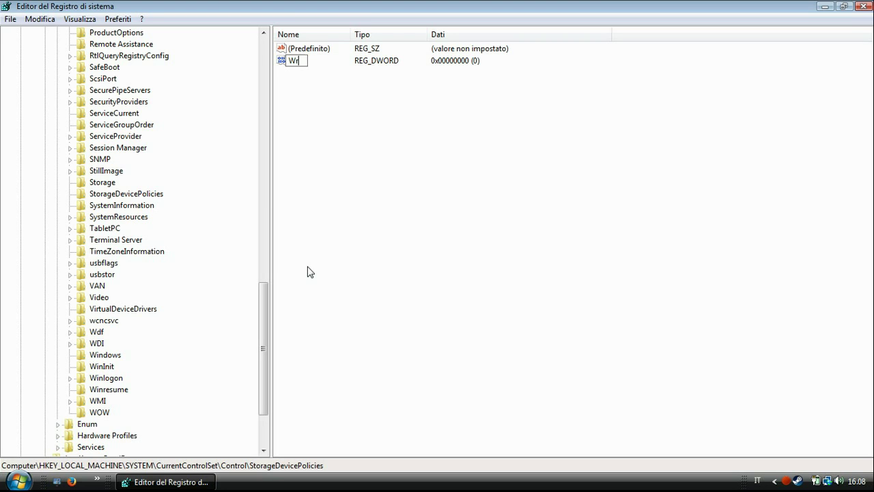
type("iteProtect")
key("Return")
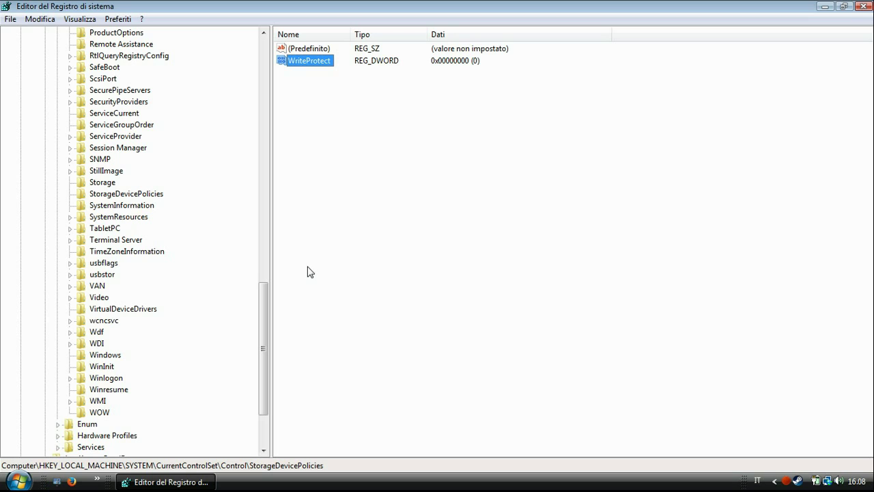
Open the new WriteProtect value for editing, accept 0 as its value data, and close the Registry Editor.
right_click(295, 66)
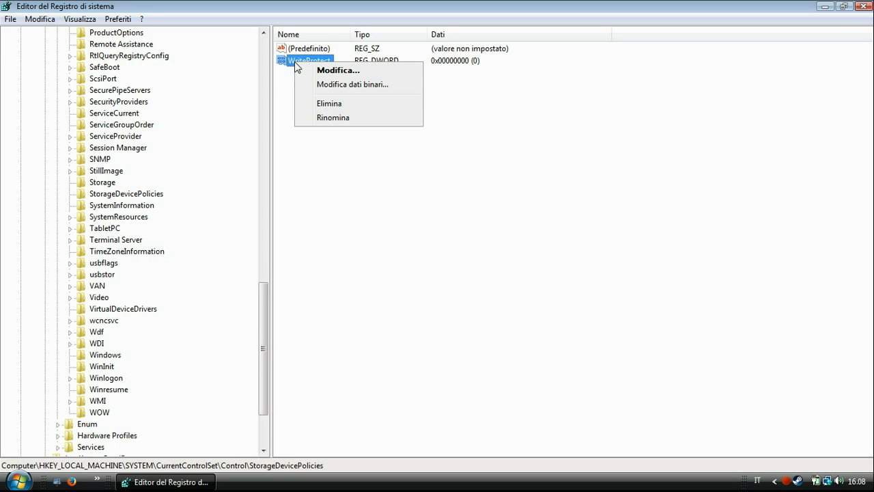
left_click(318, 71)
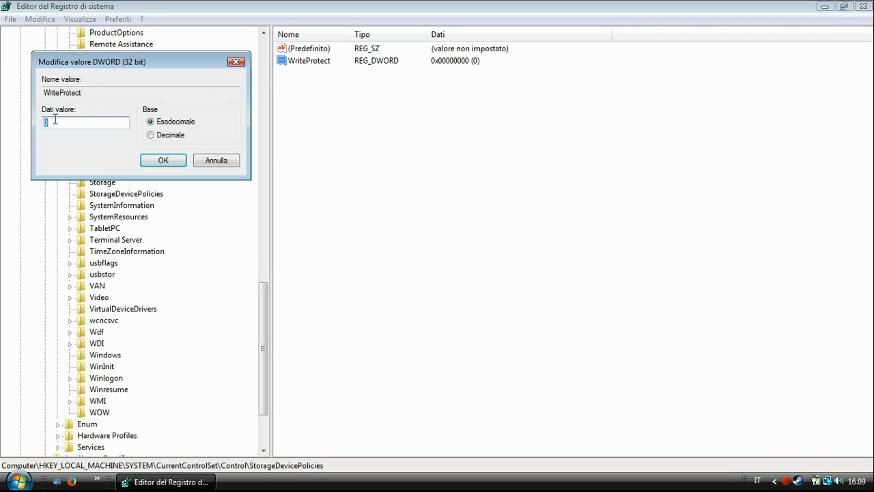
left_click(161, 160)
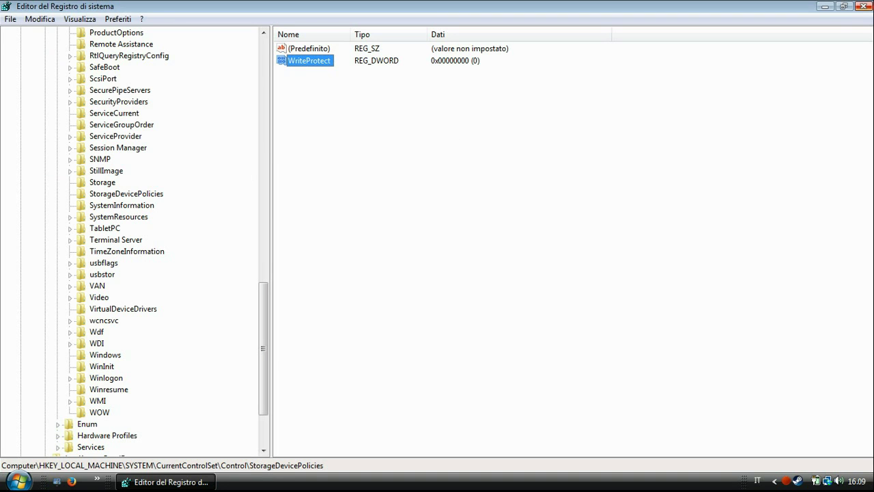
left_click(867, 6)
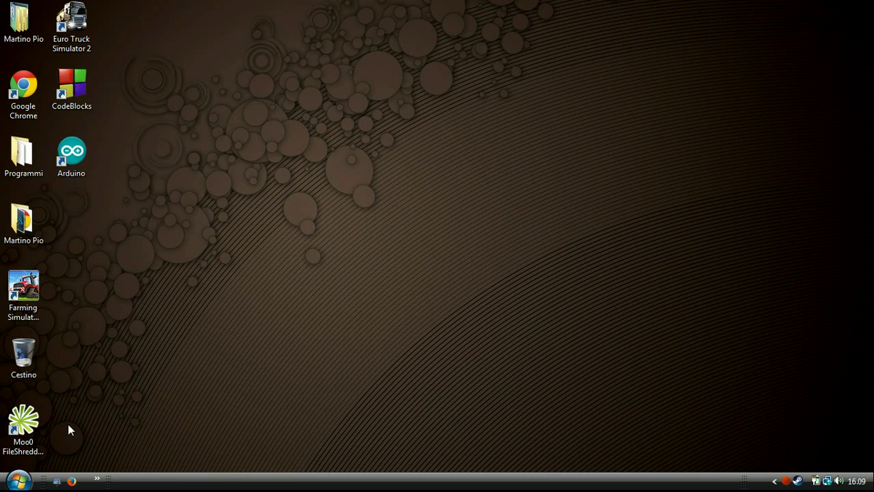
Restart the computer.
left_click(17, 480)
left_click(245, 458)
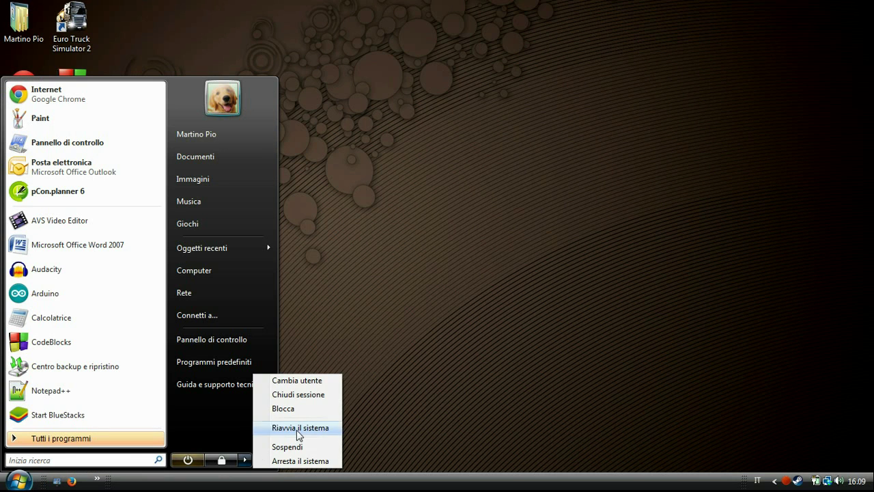
left_click(512, 339)
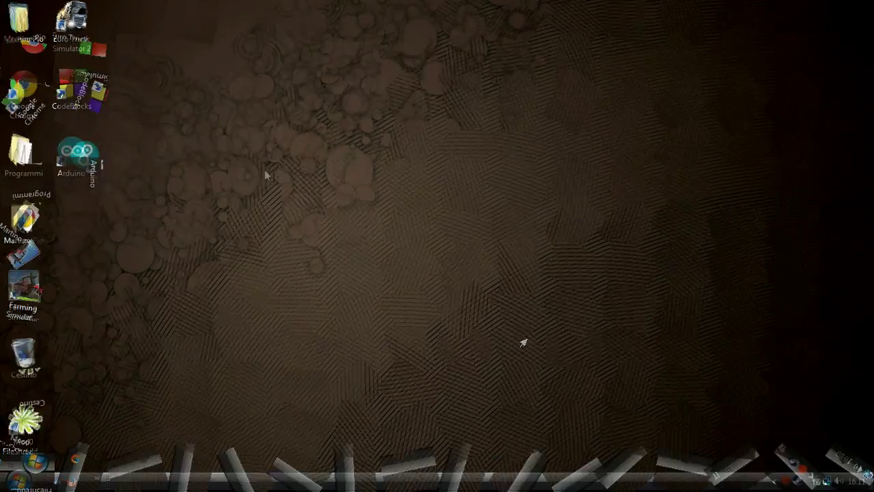
Open the Computer window to list the drives, including FLASH DRIVE (G:).
left_click(17, 480)
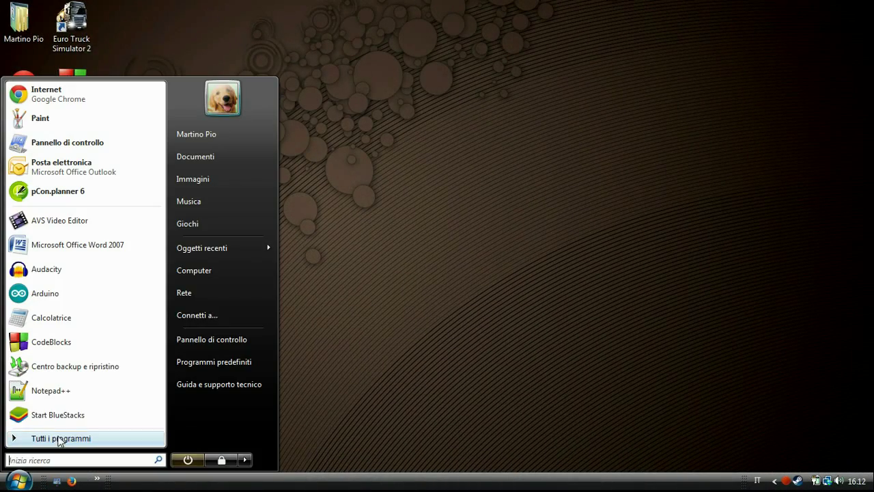
left_click(217, 268)
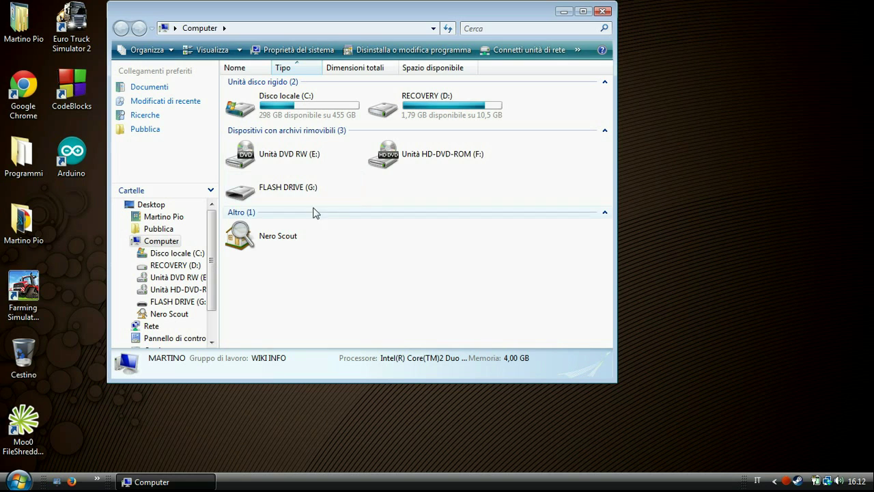
Open the Test.txt file stored on FLASH DRIVE (G:) in Notepad.
double_click(282, 188)
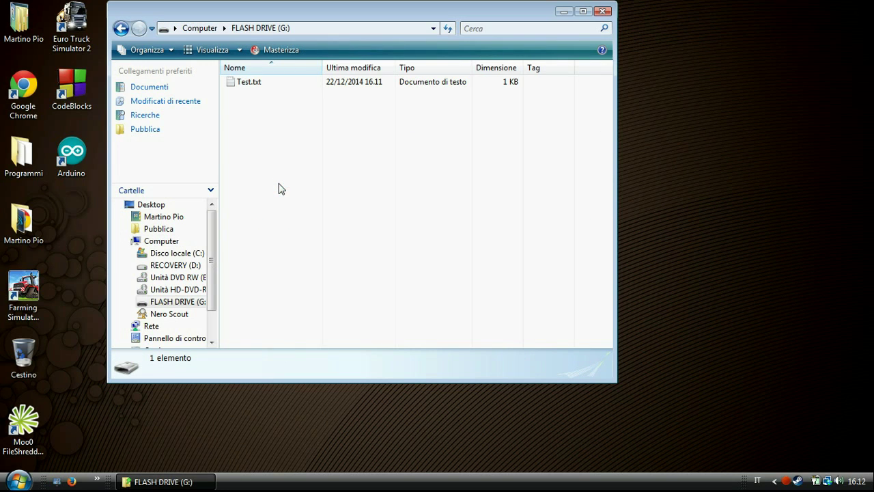
left_click(257, 84)
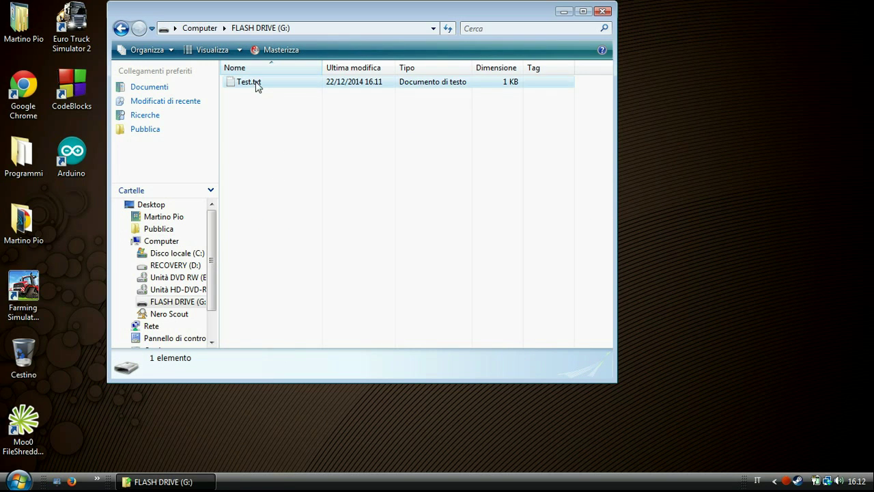
double_click(257, 84)
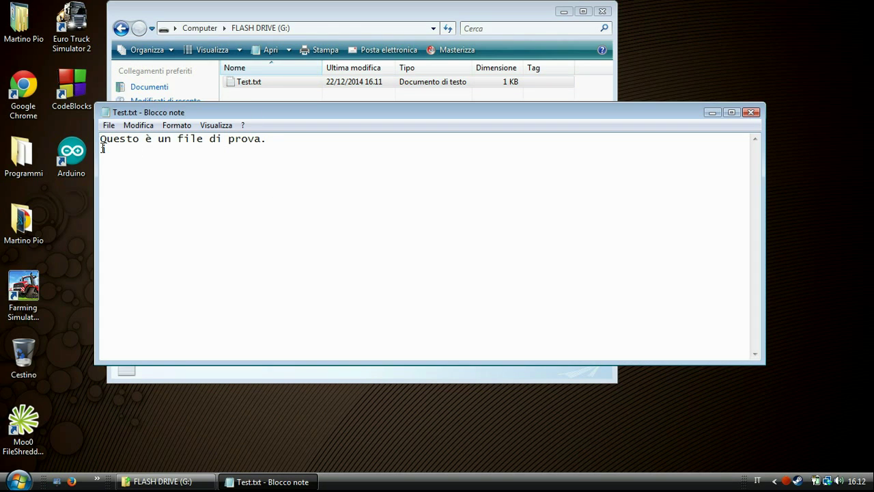
Add the line "jfojocvjcovckocbjfobjof" below the existing text of Test.txt, then save and close the file.
key("Return")
type("jfojocvjcovckocbjfobjof")
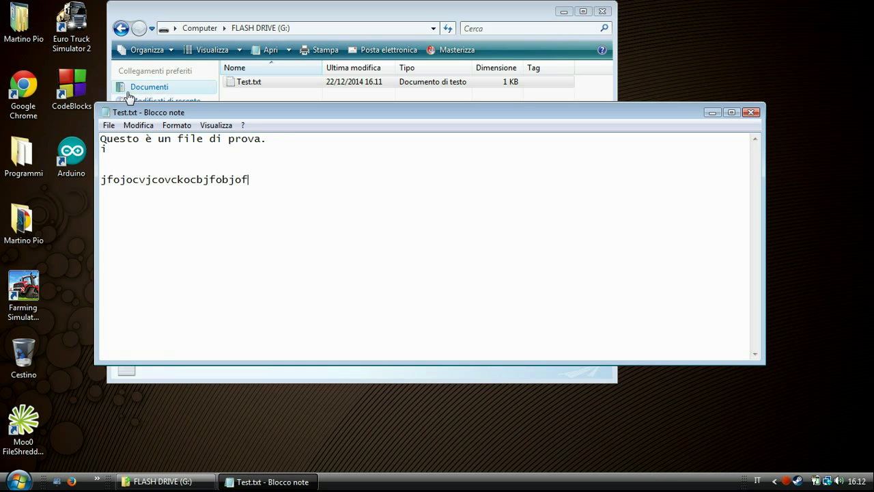
left_click(109, 125)
left_click(130, 166)
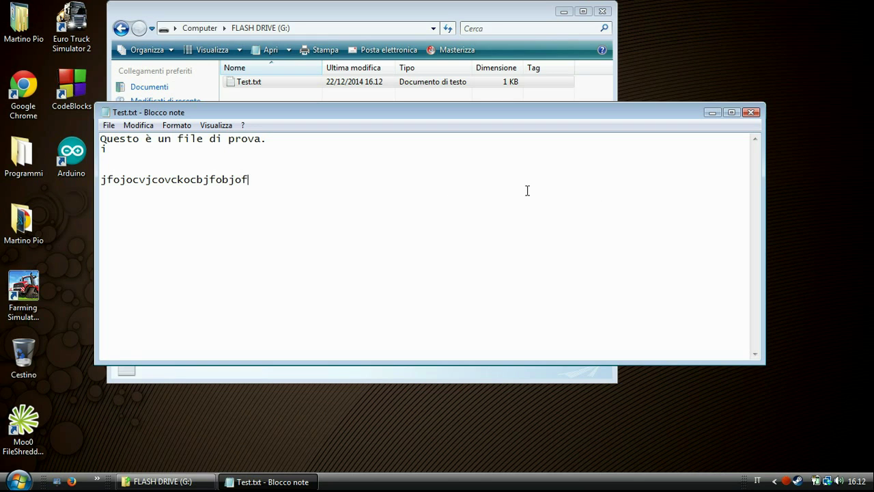
left_click(751, 113)
left_click(731, 112)
left_click(865, 5)
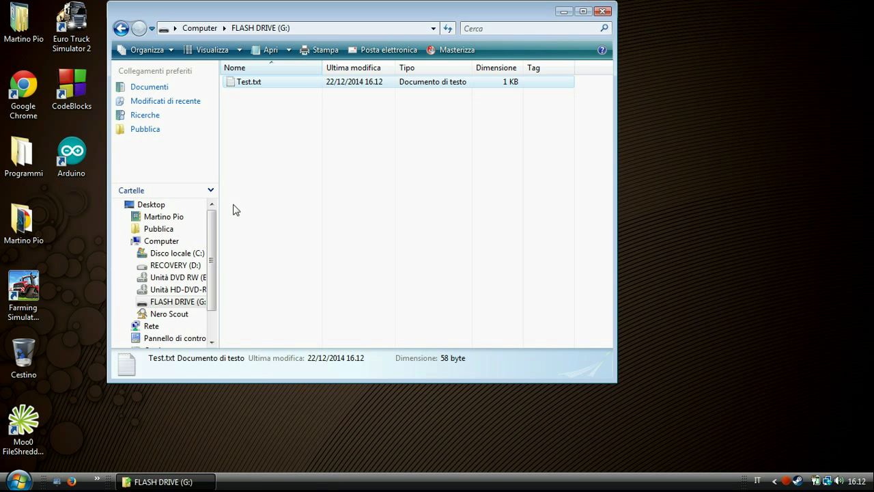
Create a new text document named gkfogkgjfo.txt on FLASH DRIVE (G:).
right_click(318, 134)
mouse_move(401, 285)
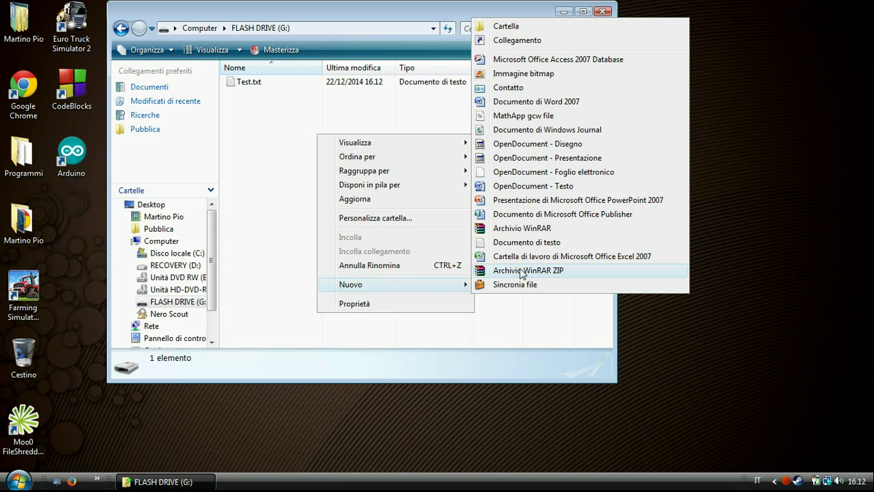
left_click(524, 249)
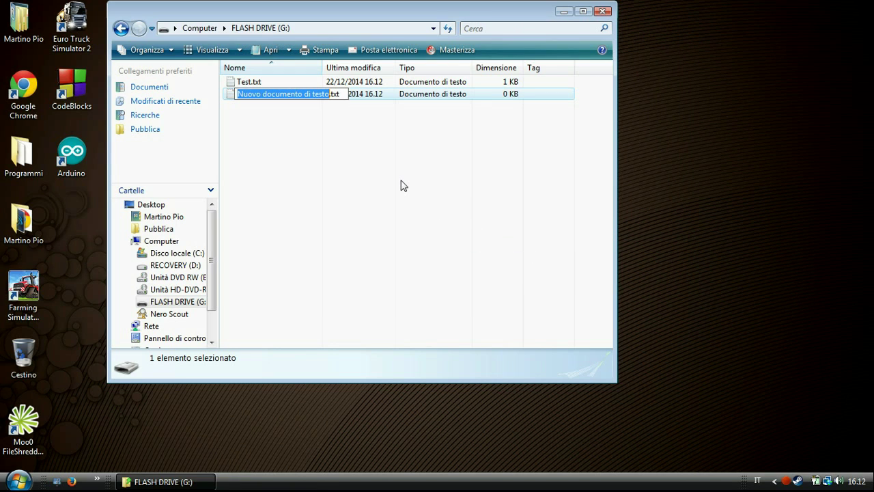
type("gkfogkgjfo")
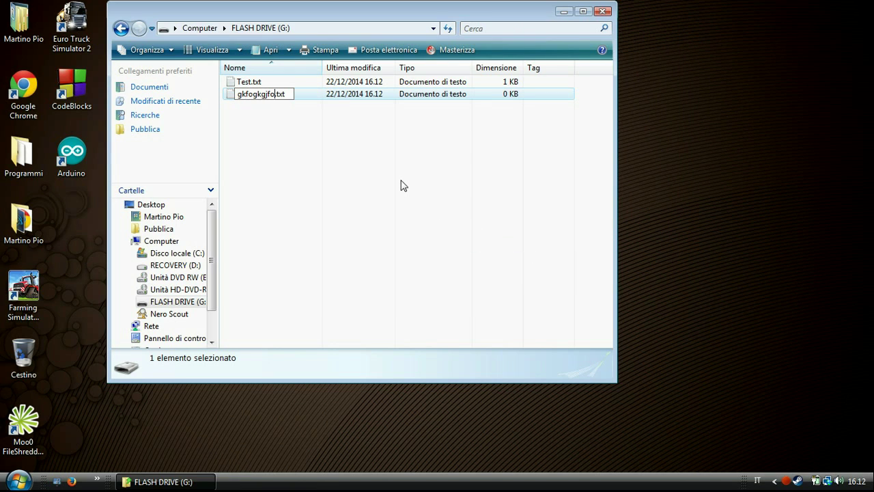
key("Return")
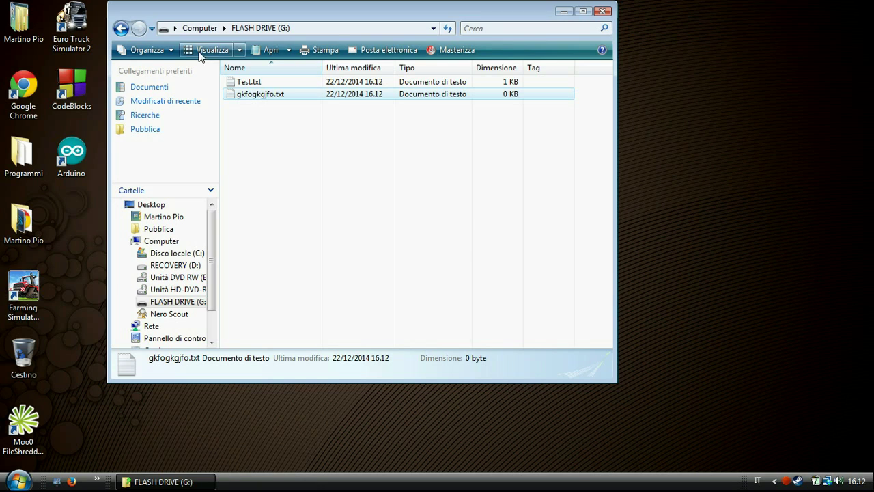
Return to the Computer drive list and look at the commands available for FLASH DRIVE (G:), including Formatta, without choosing one.
left_click(122, 31)
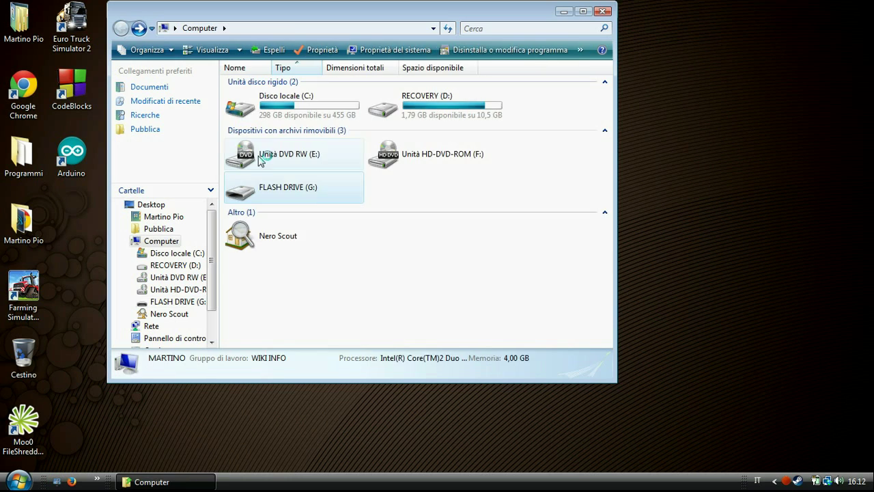
right_click(306, 188)
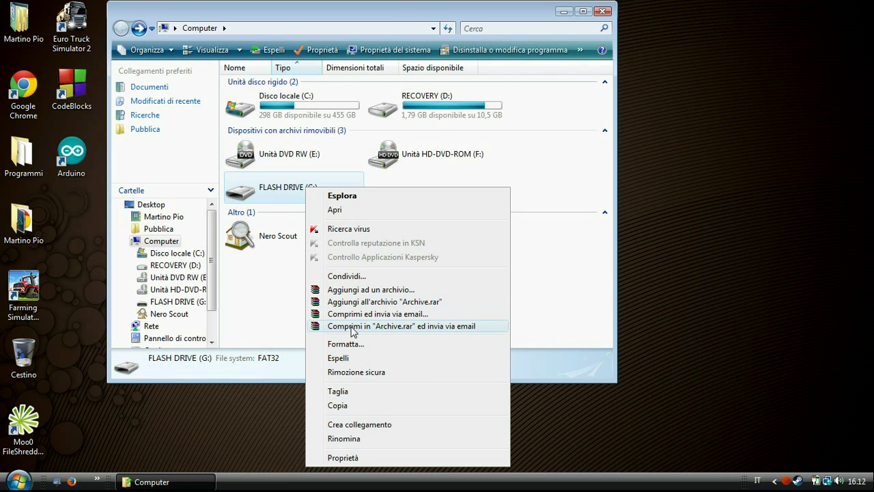
left_click(390, 183)
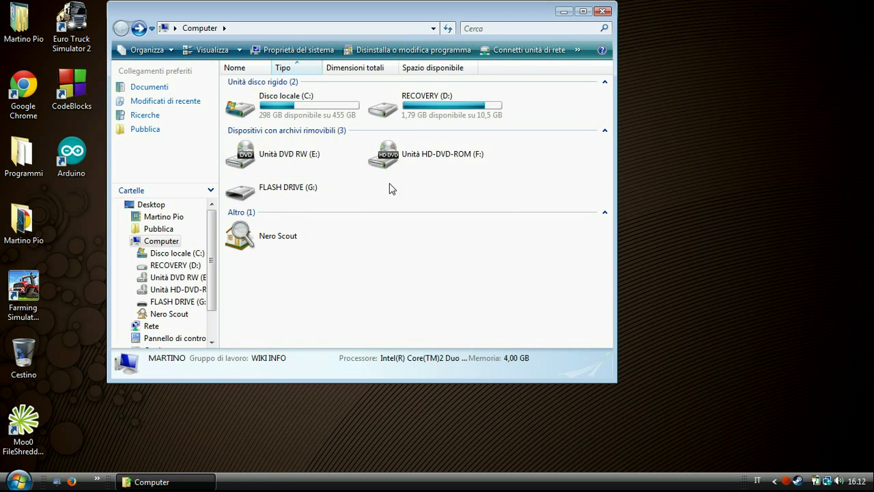